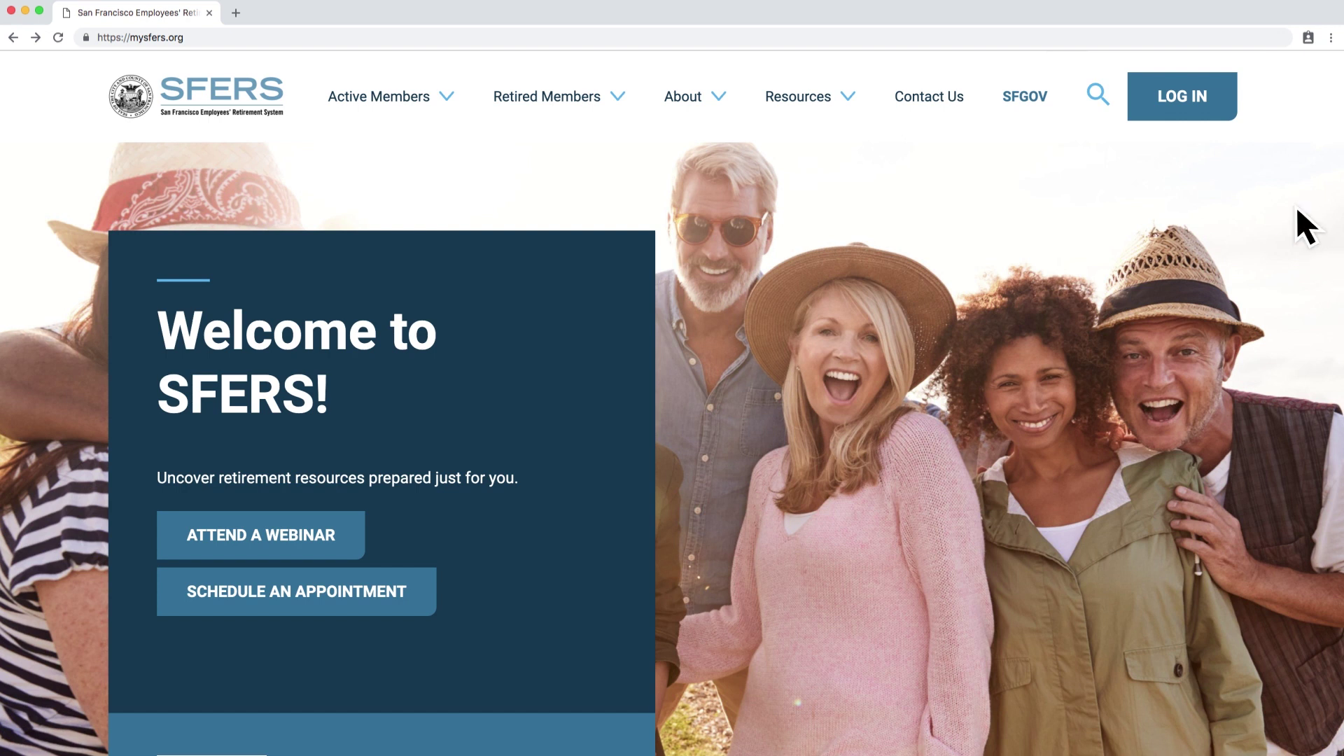
- Reach the mySFERS sign-in form via LOG IN, the MyApps Portal and the mySFERS tile
click(1214, 100)
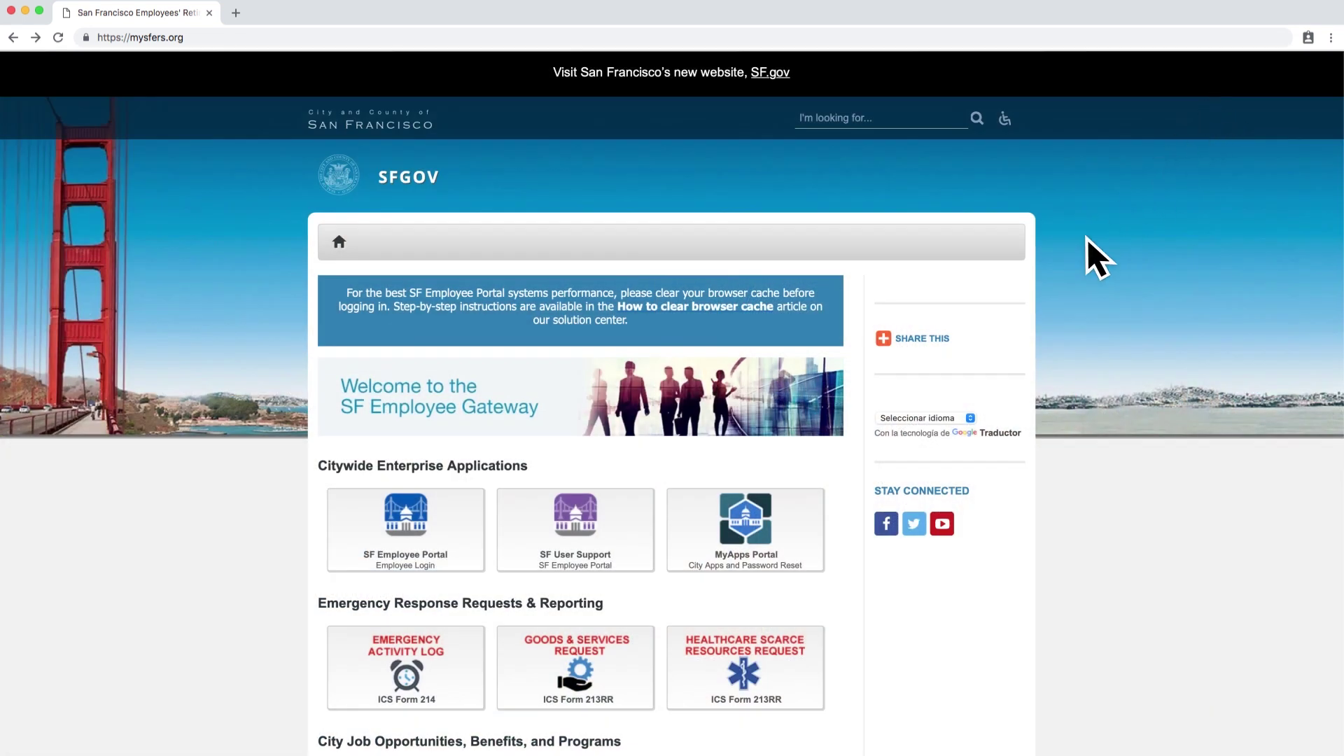
click(814, 539)
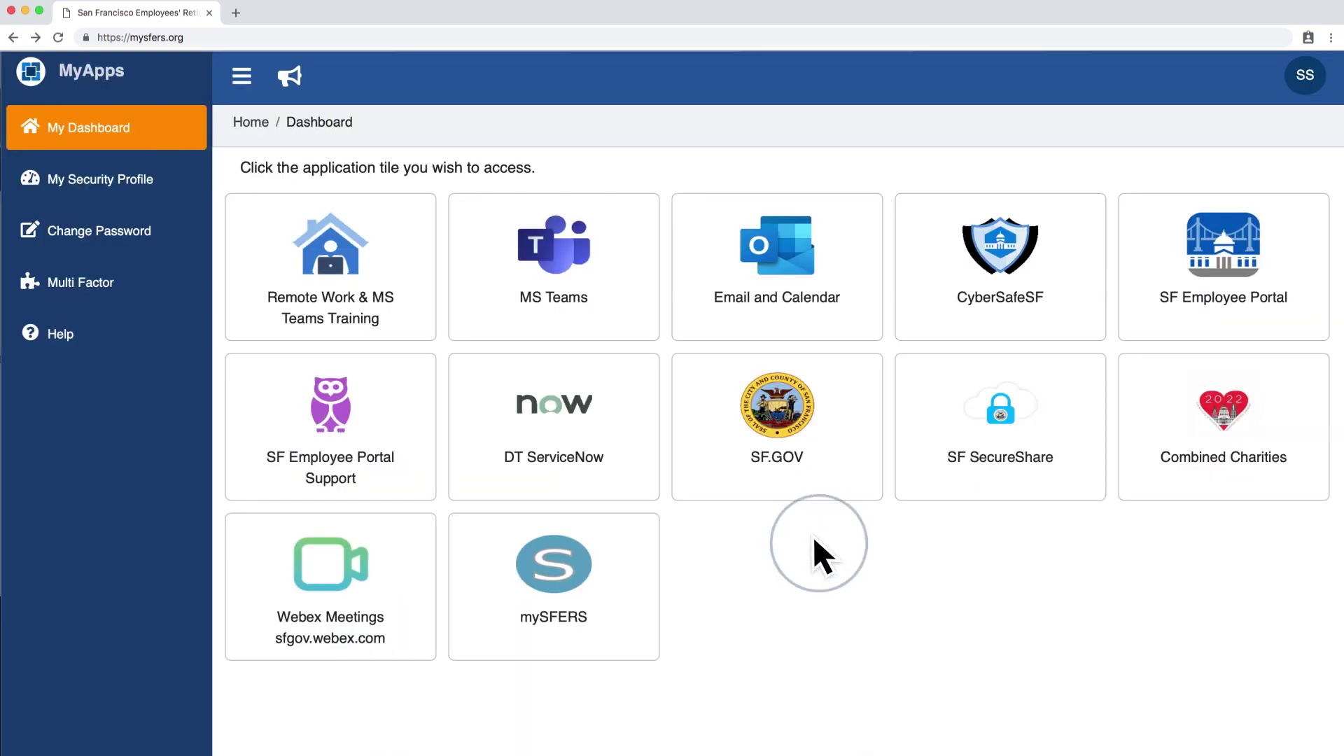
click(628, 604)
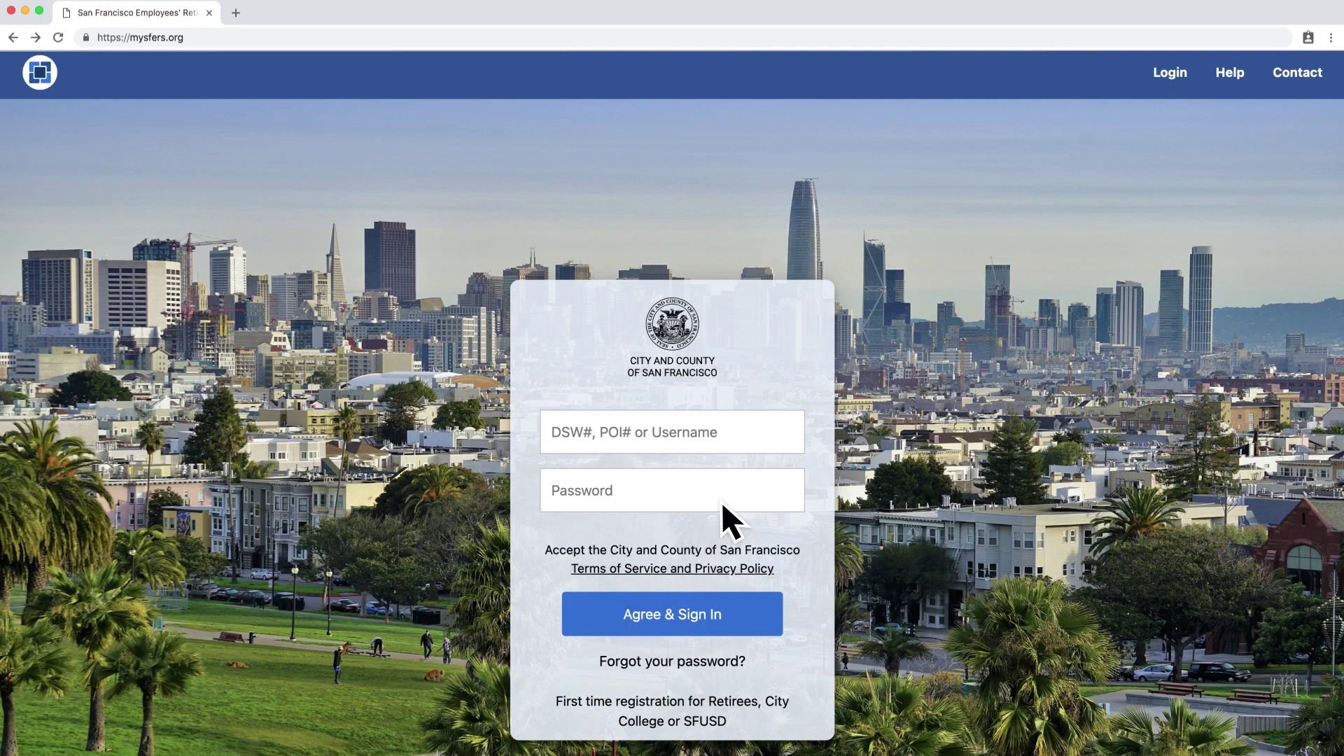
- Enter the employee ID as the username and the account password in the sign-in form
click(785, 436)
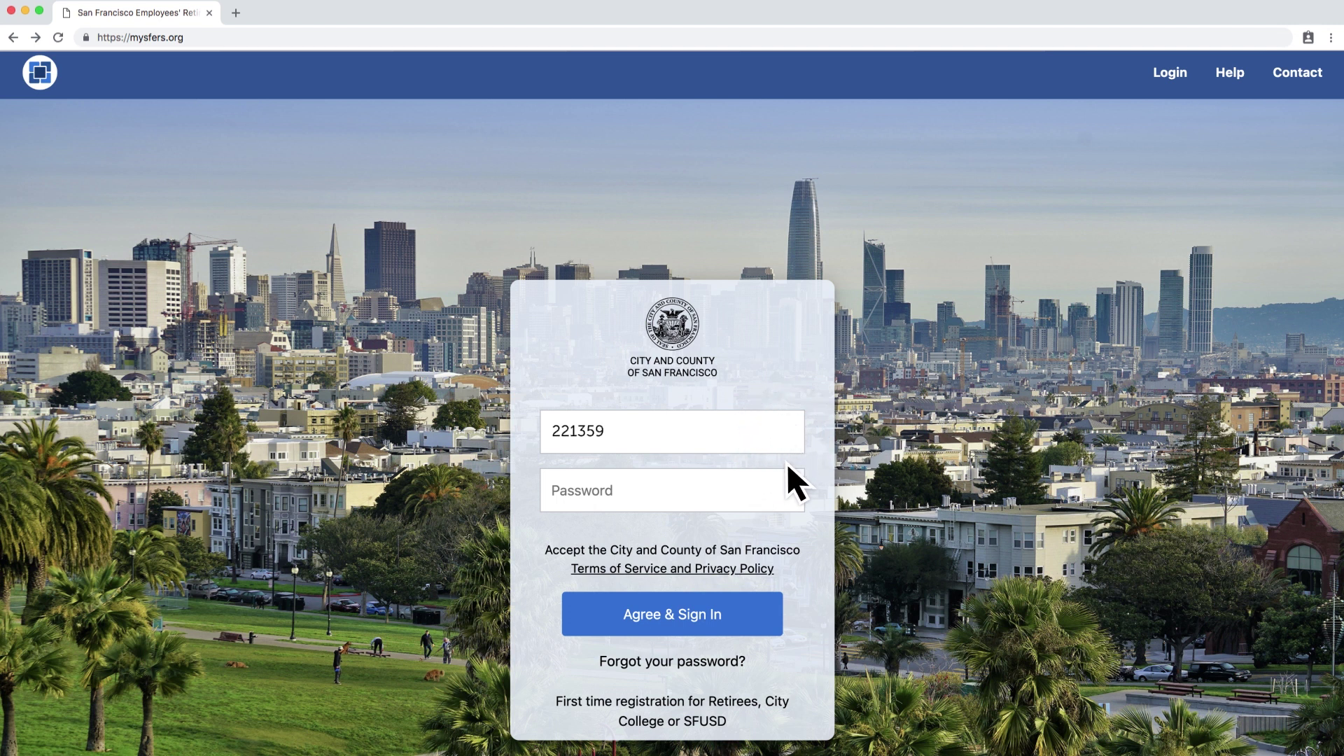
click(789, 491)
text(********)
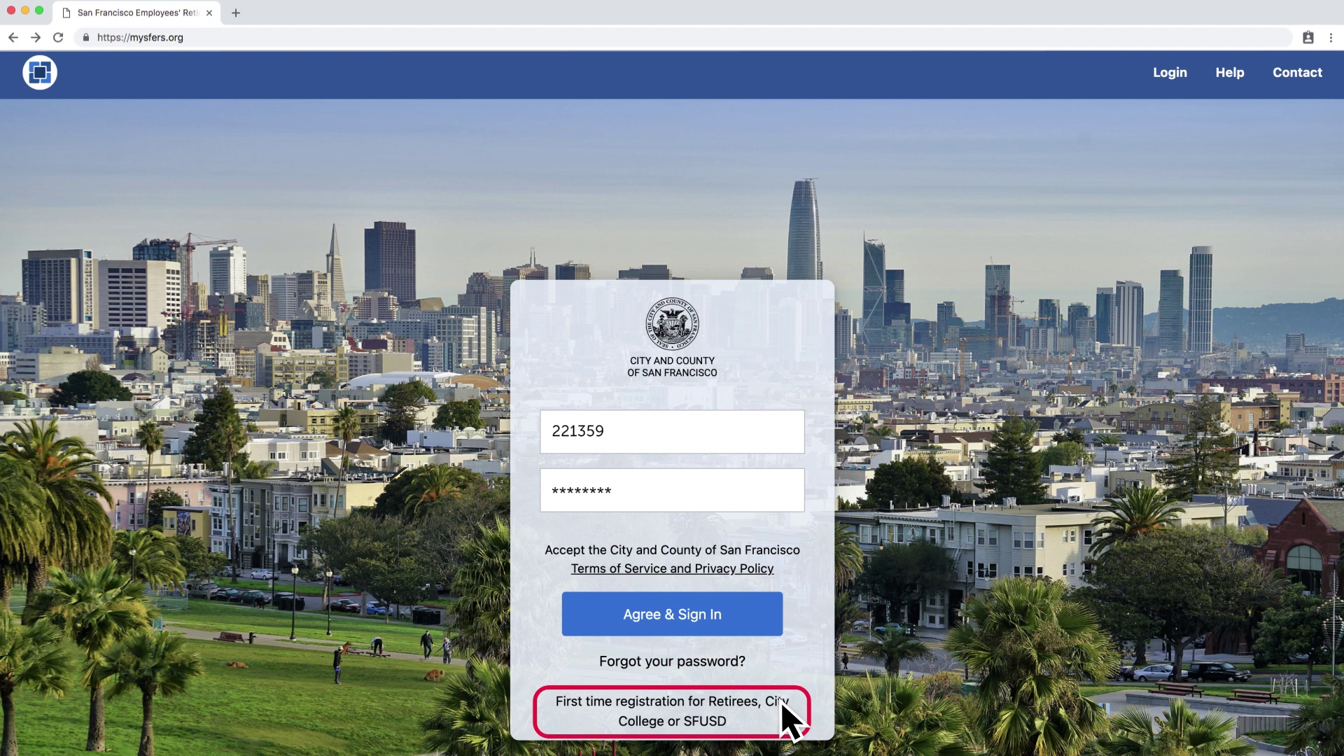
- Submit the first-time registration form with first and last name, birth month/year and captcha text
click(780, 700)
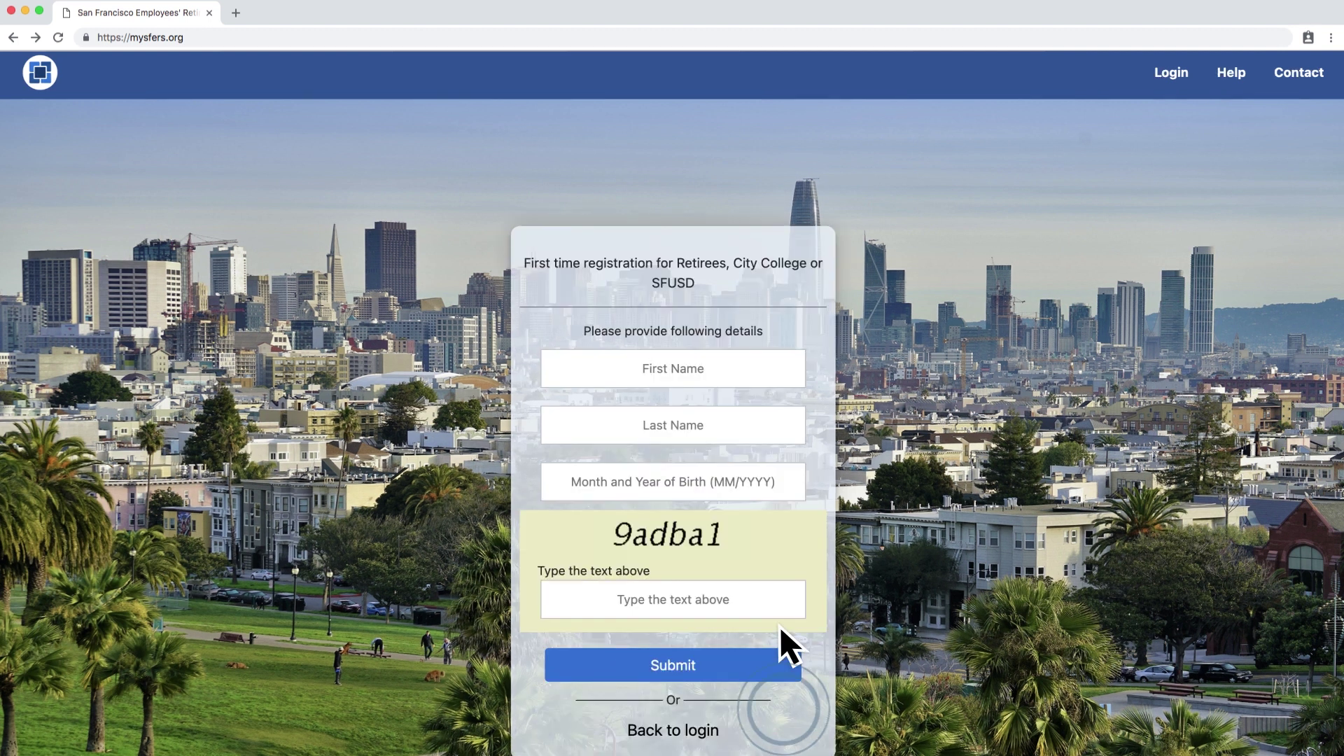
click(776, 367)
text(Stella)
click(781, 420)
text(SFERS)
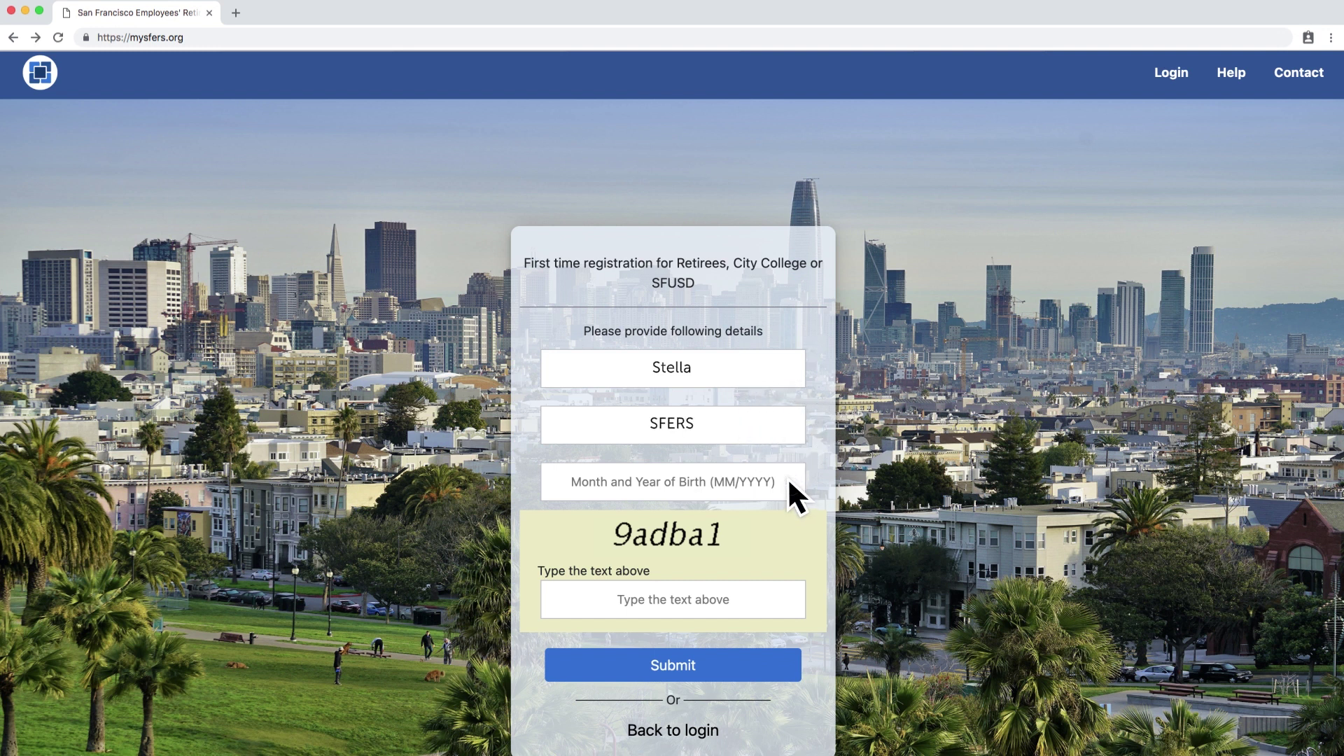
click(788, 479)
click(791, 590)
text(9adba1)
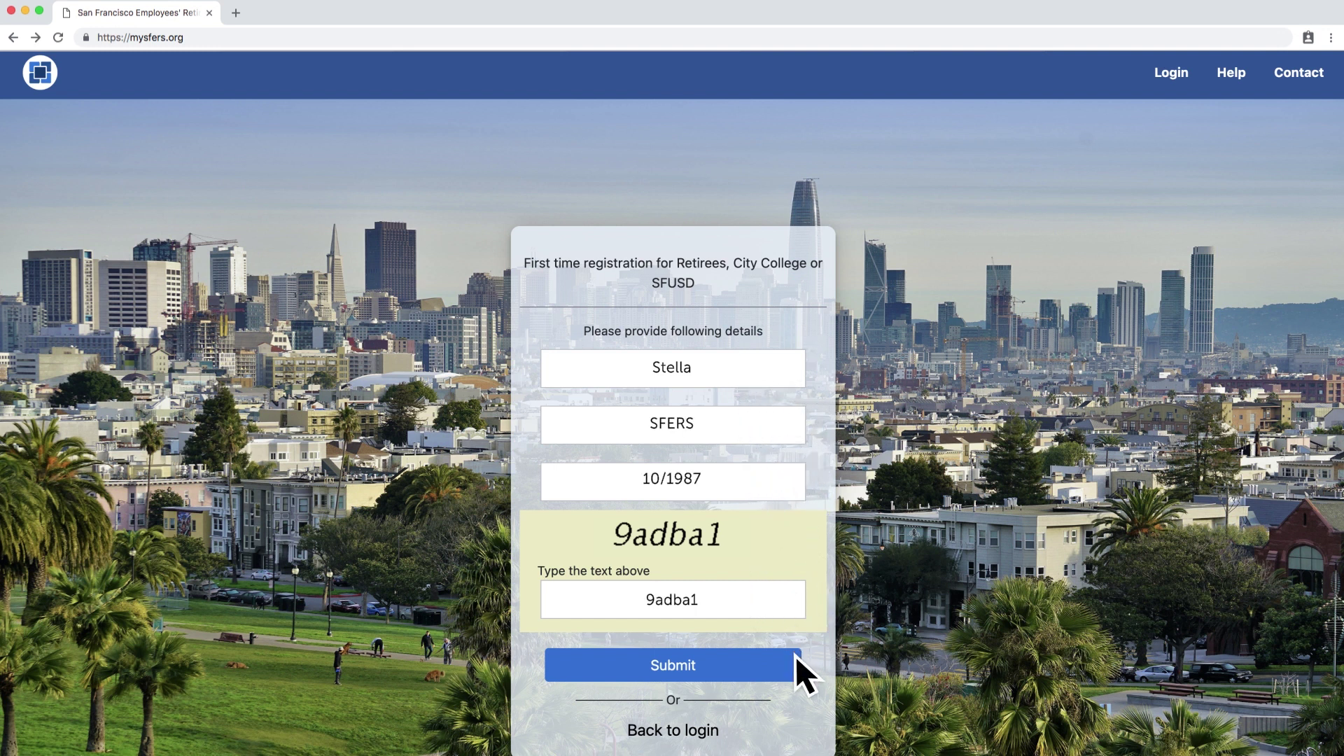
click(797, 659)
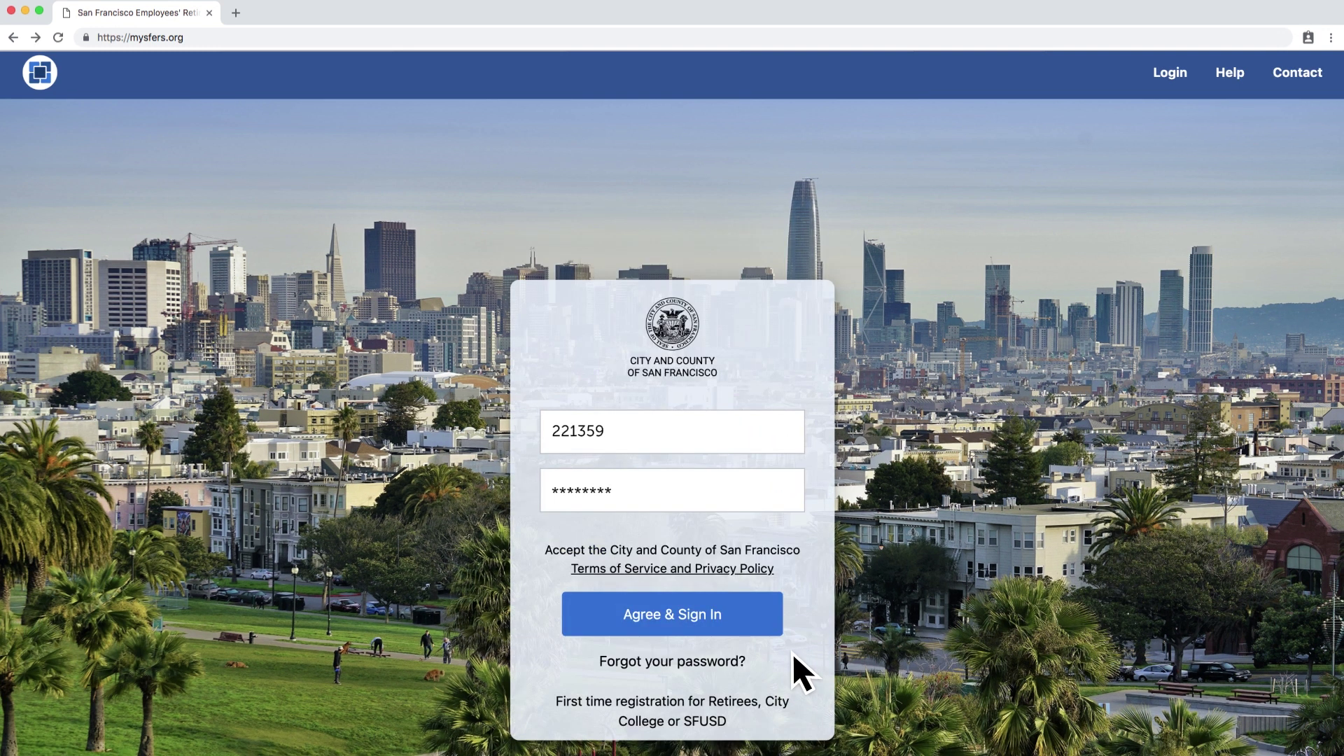
- Agree and sign in, verify the SMS secure code, and launch mySFERS from the dashboard
click(752, 618)
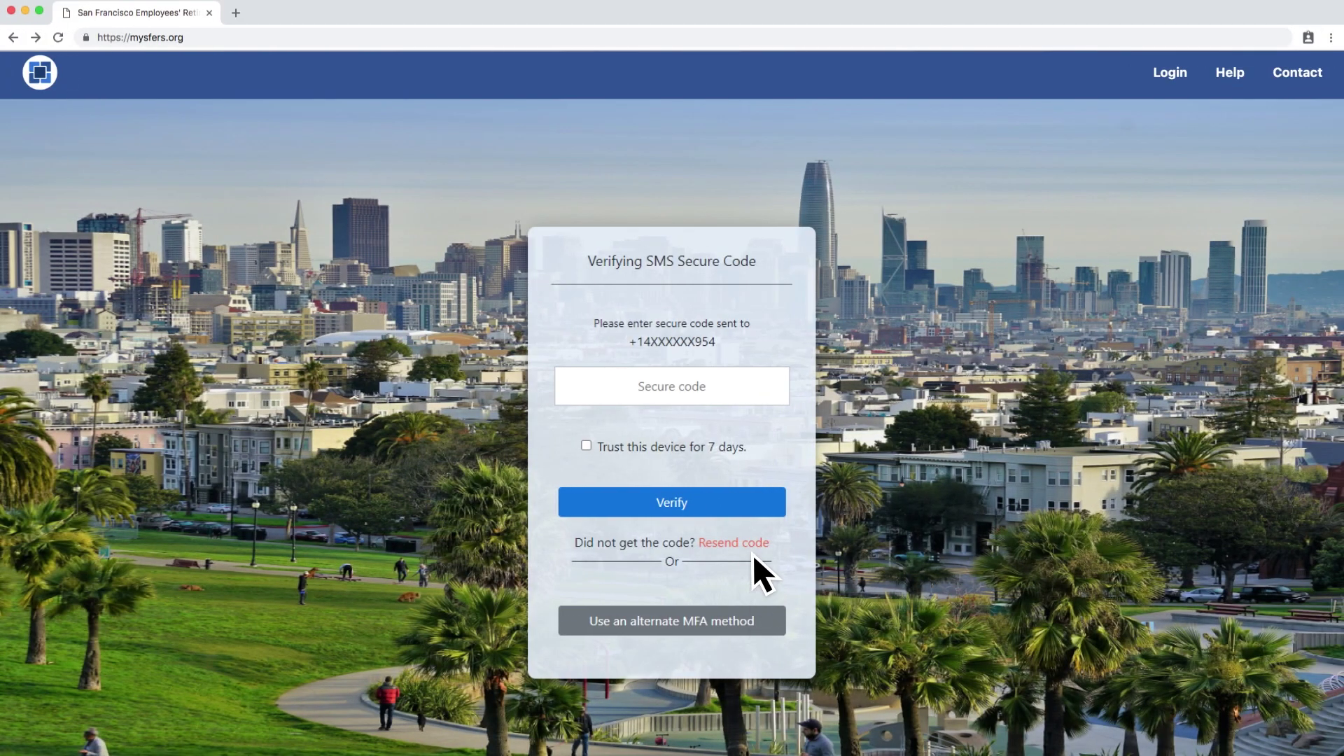
text(********)
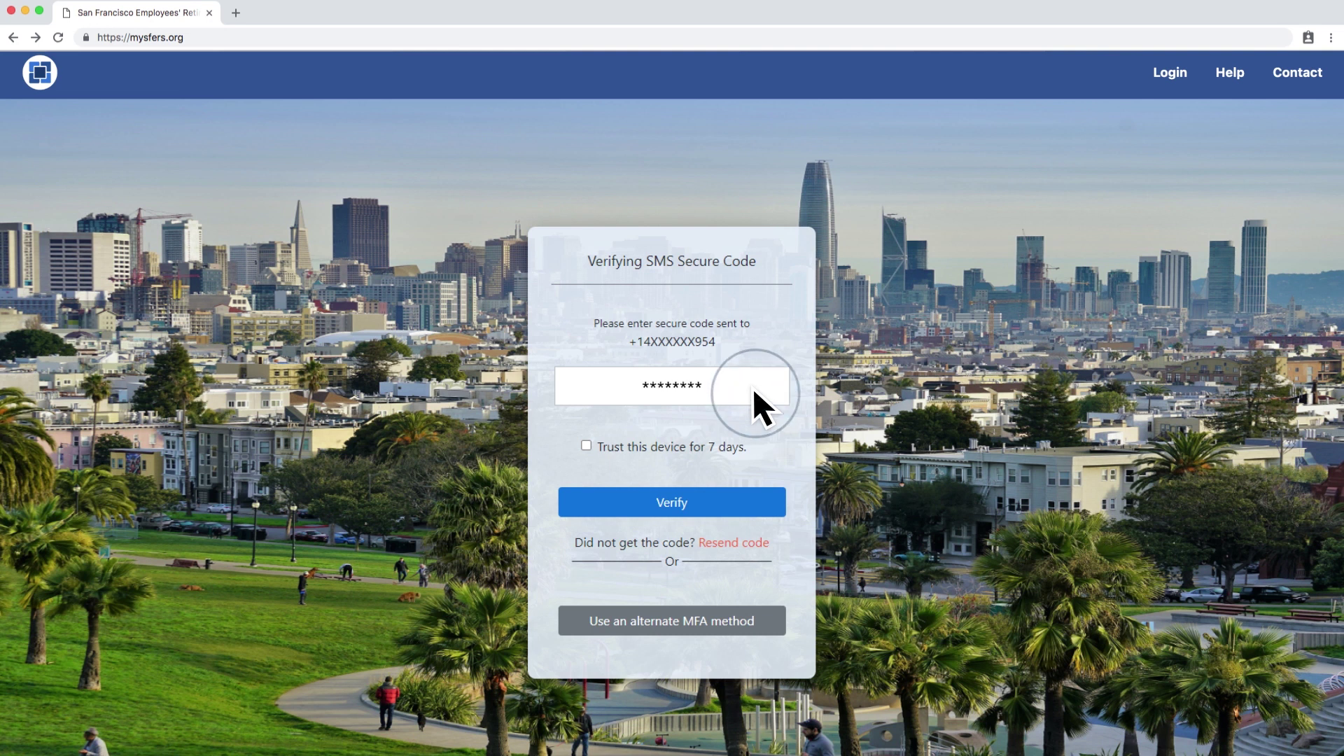
click(771, 494)
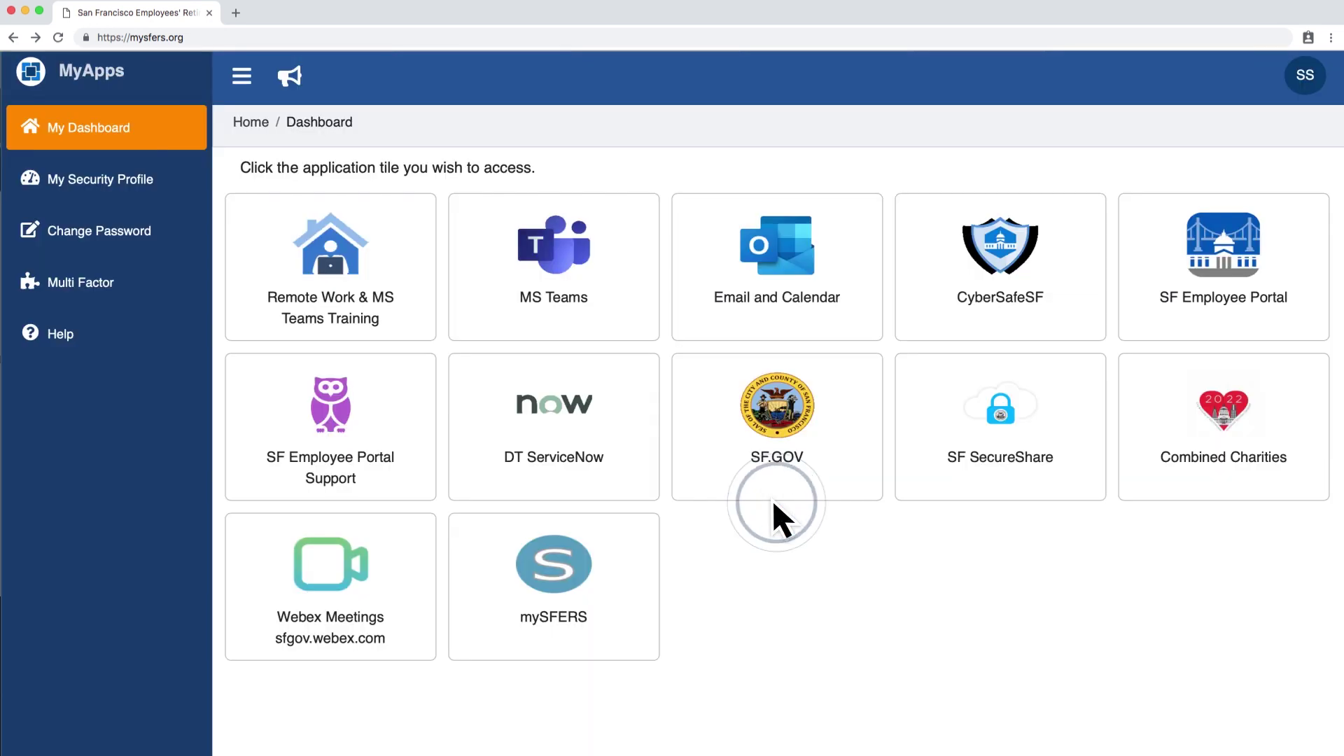
click(647, 581)
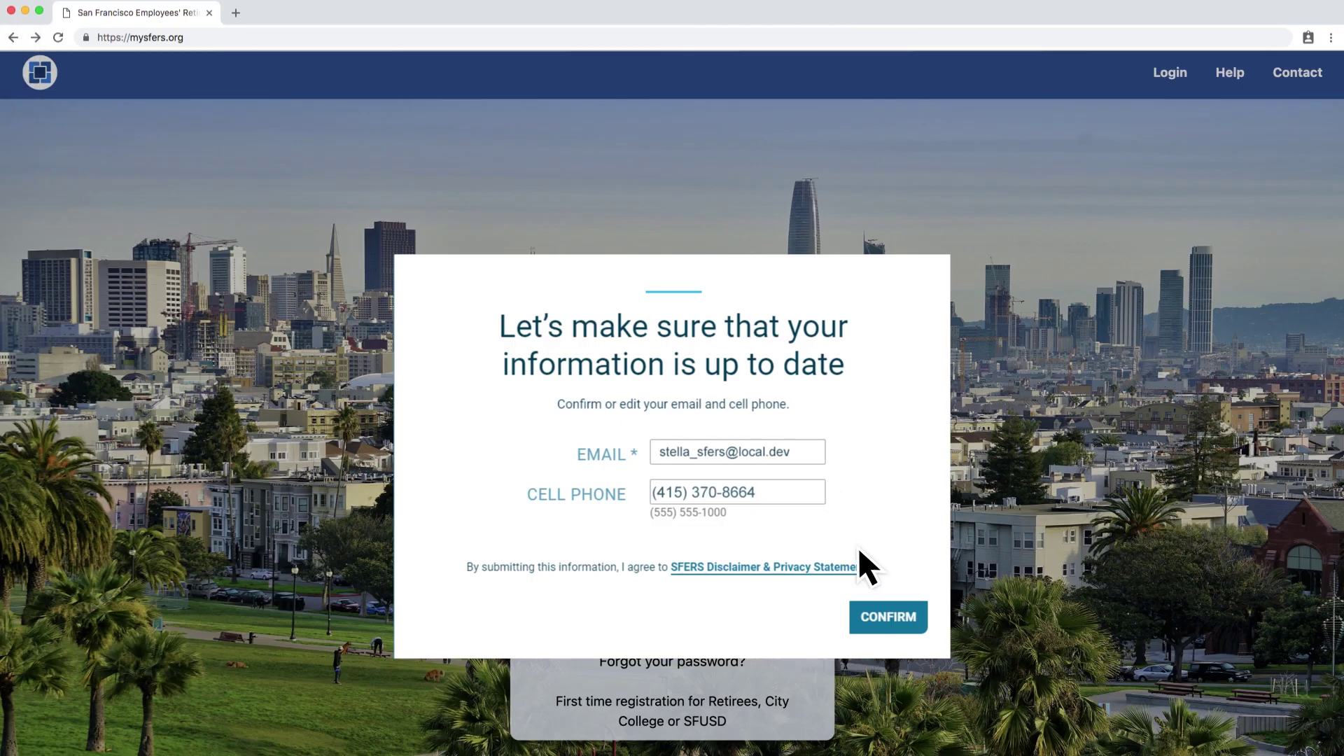
- Open the SFERS Disclaimer & Privacy Statement from the contact-confirmation prompt
click(865, 567)
- Scroll through the privacy policy and disclaimer, then confirm the e-mail and cell phone details
scroll(871, 571, down, 2)
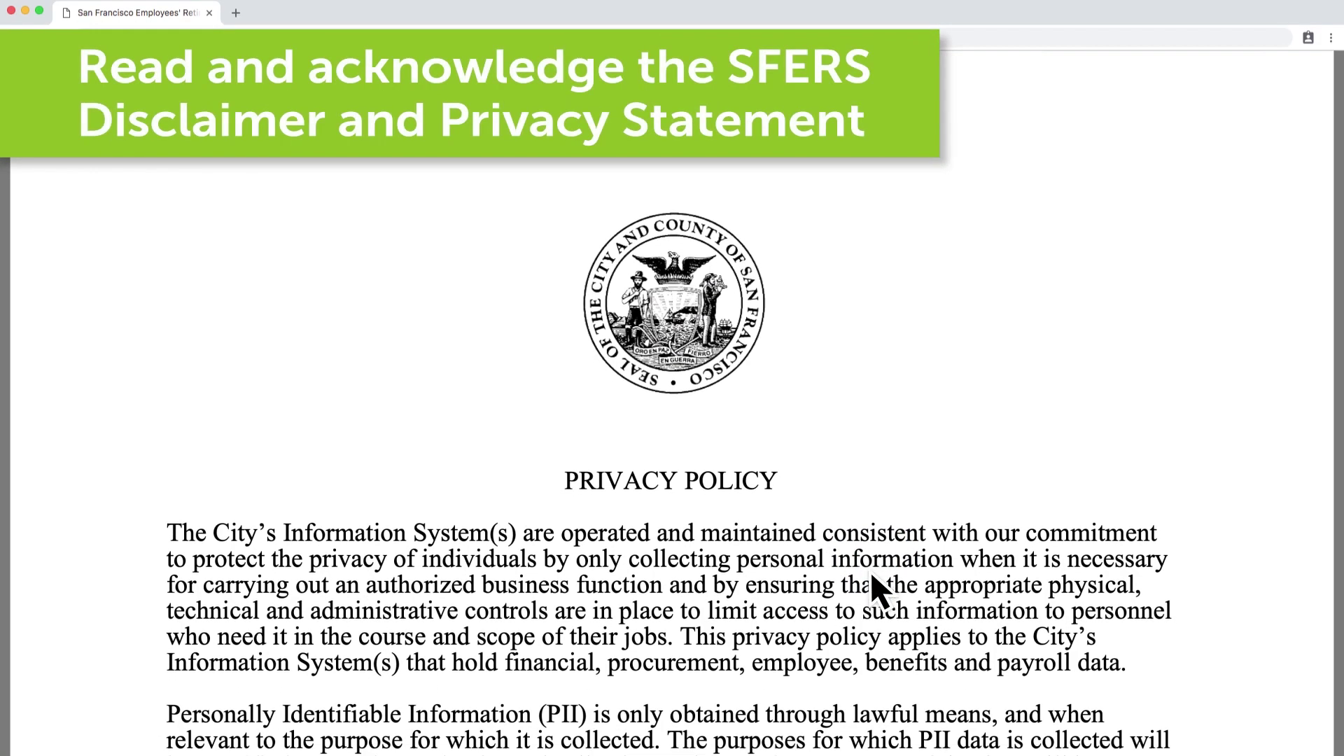
scroll(870, 571, down, 5)
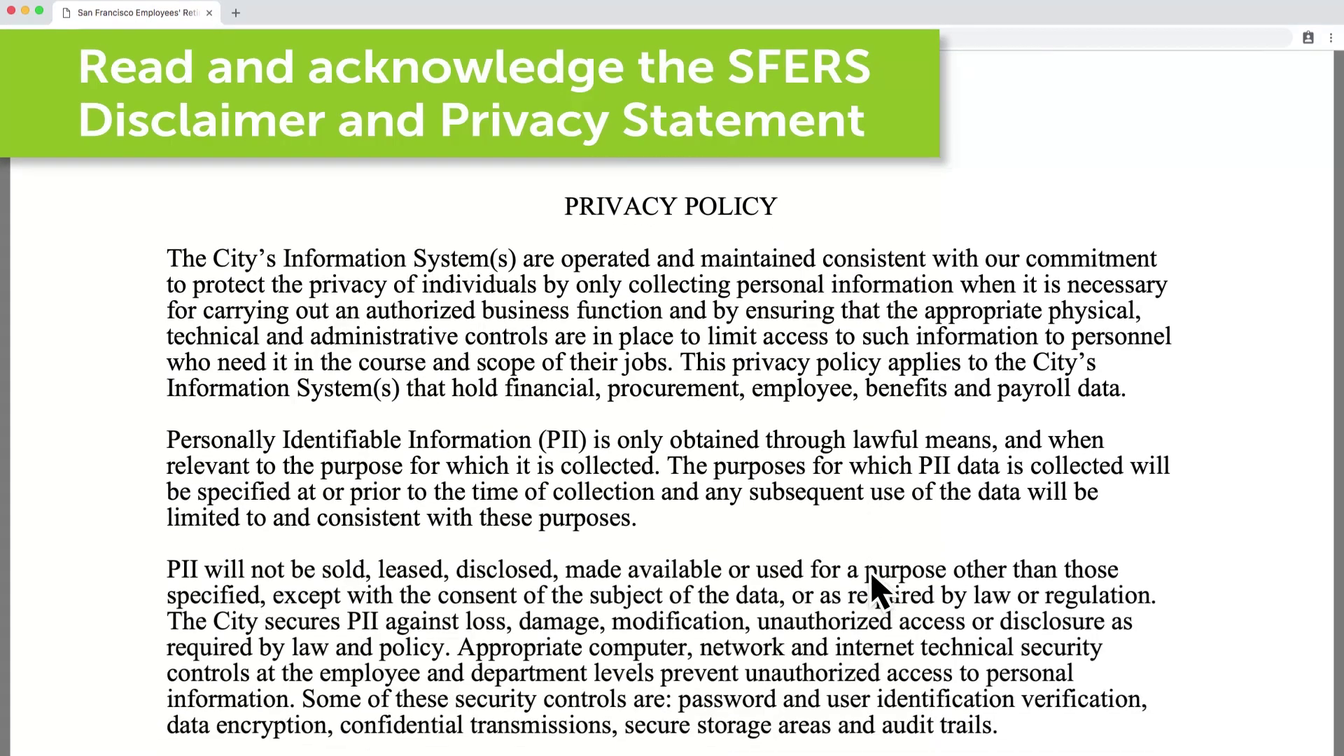
scroll(871, 572, down, 6)
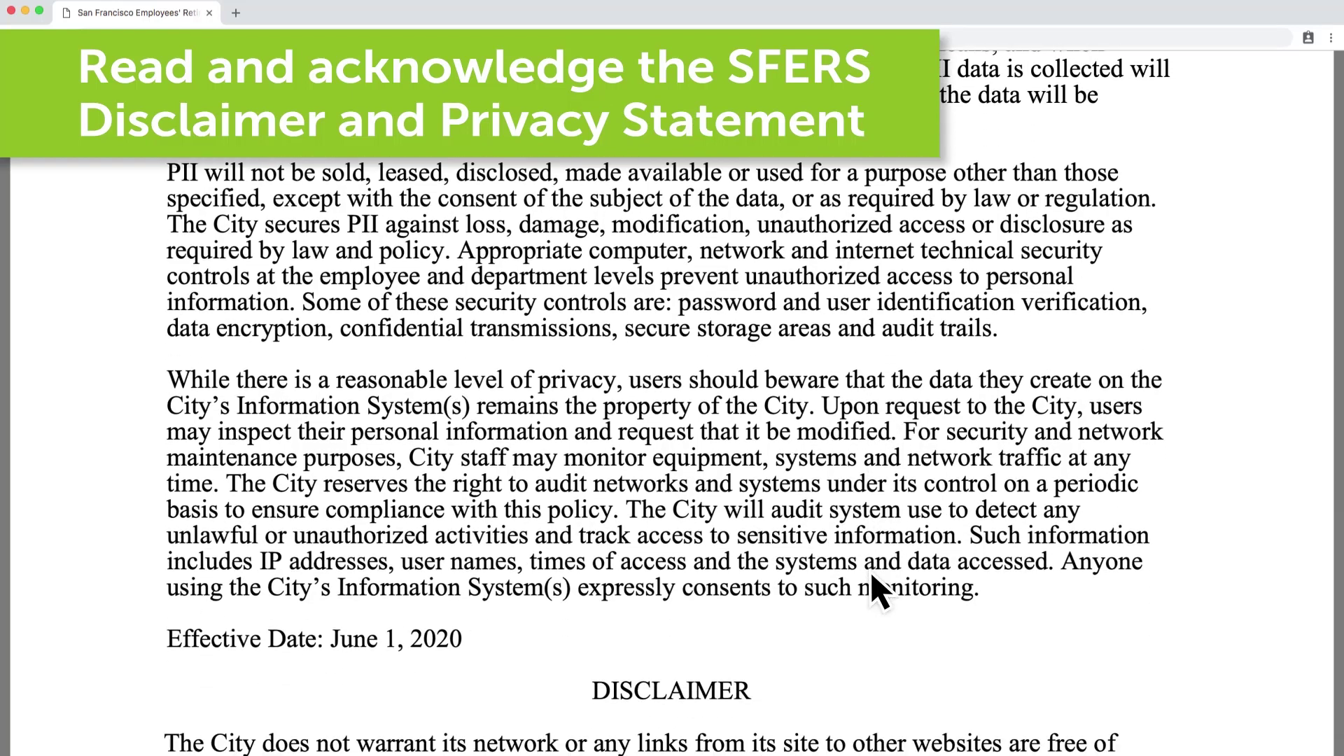
scroll(870, 571, down, 4)
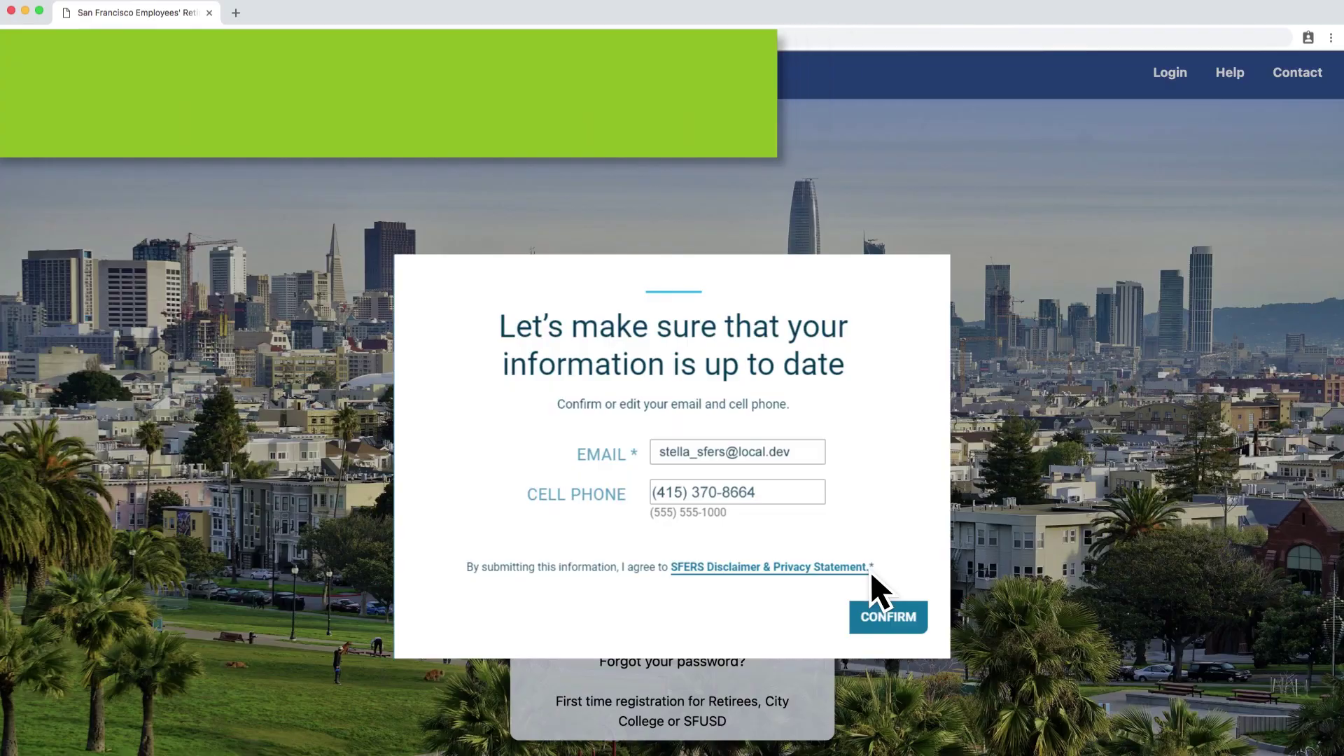
click(923, 620)
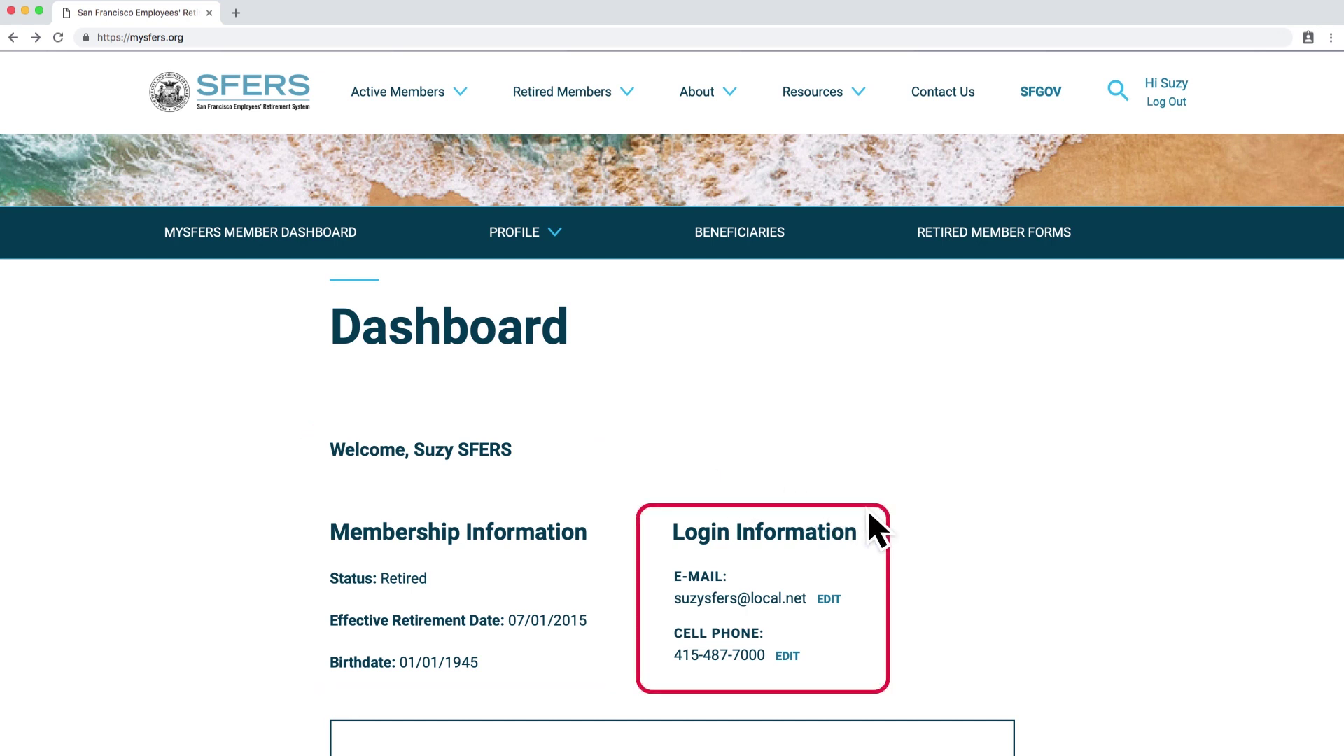
- Expand the PROFILE dropdown to list the member profile pages
click(558, 239)
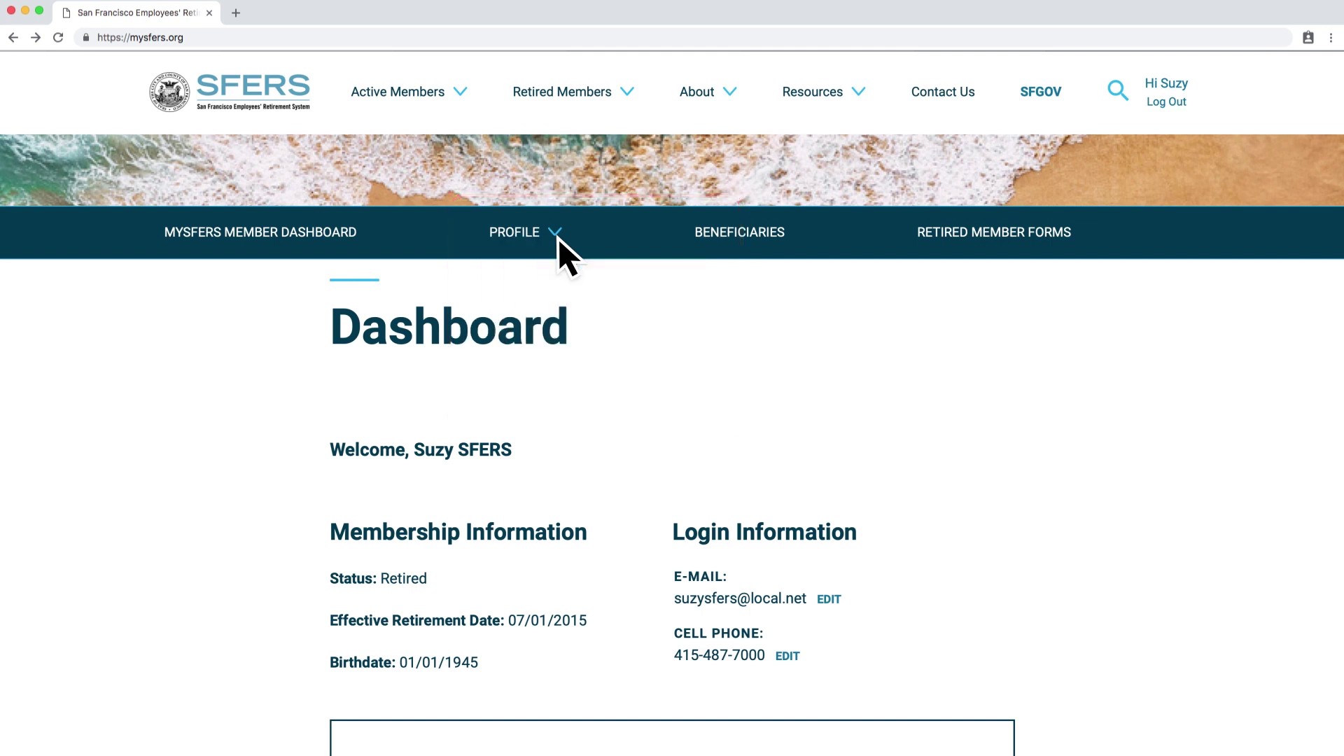
scroll(712, 271, down, 10)
scroll(1127, 365, down, 10)
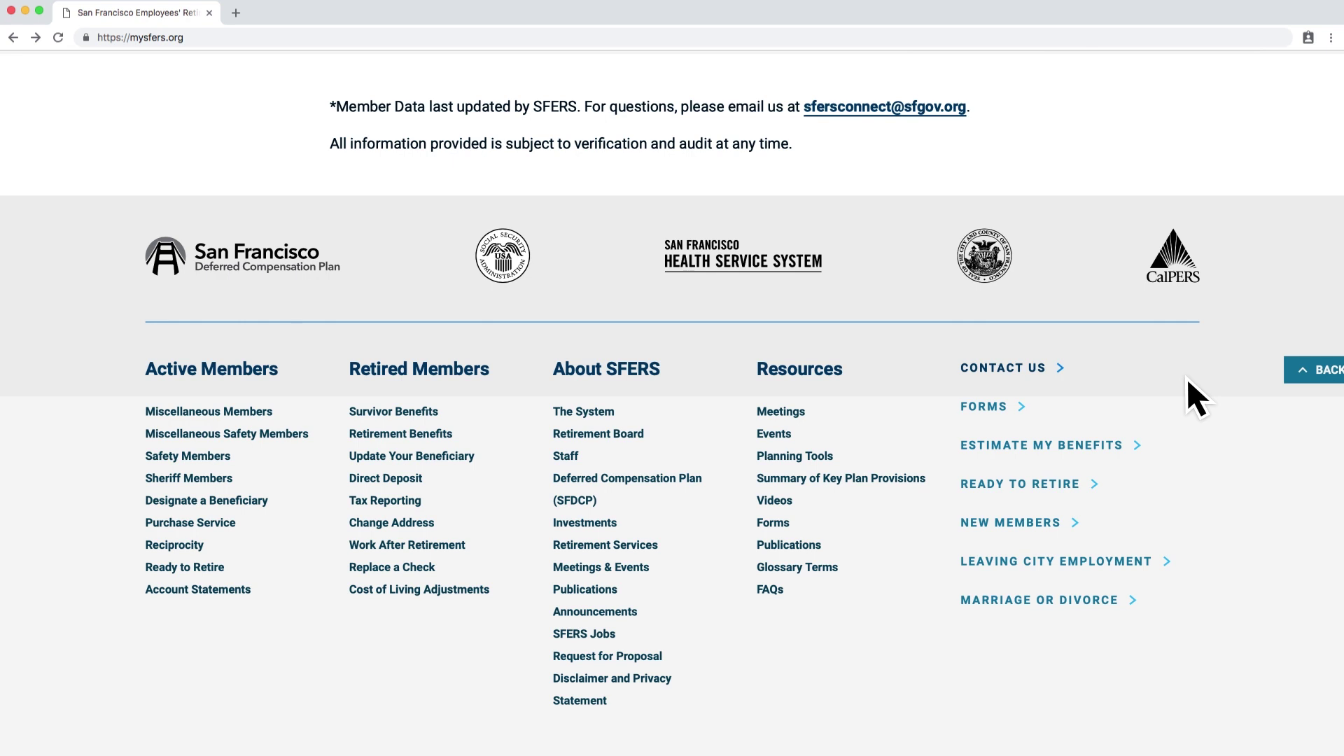
click(1302, 371)
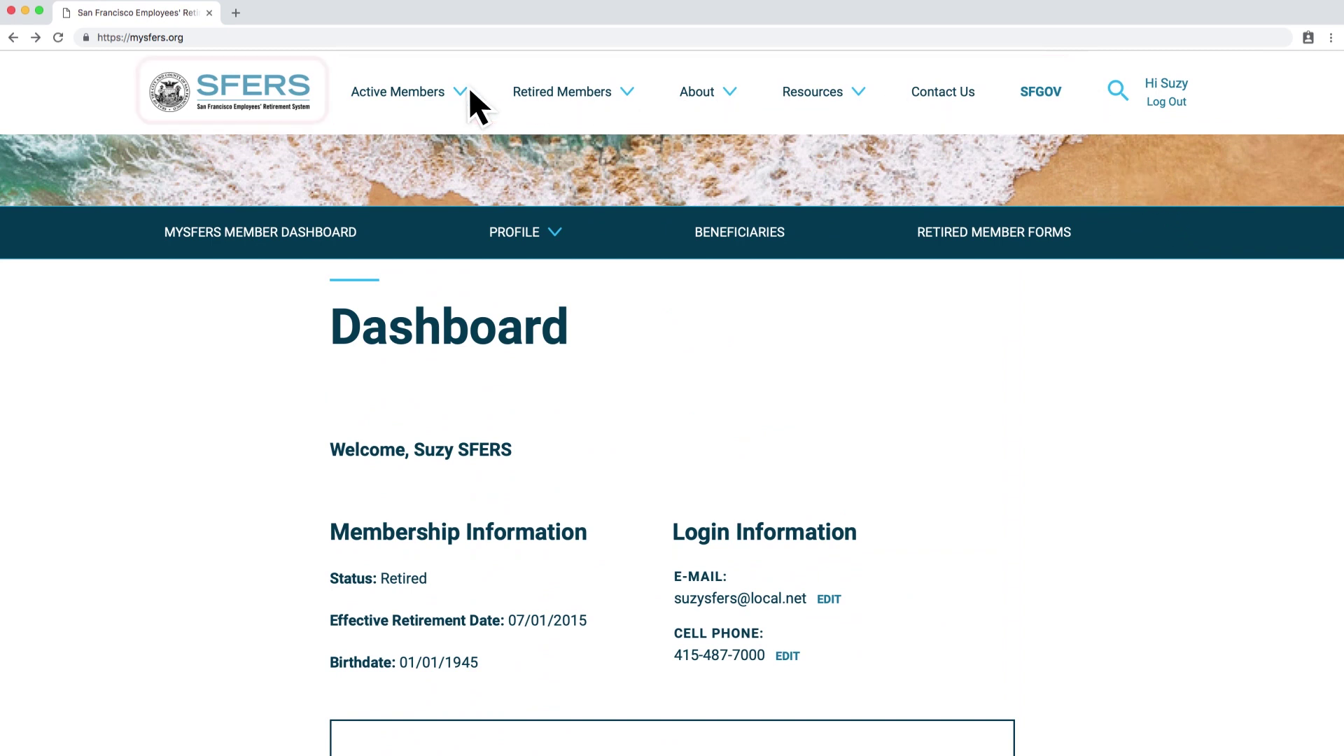
- Visit the SFERS home page, return to the member Dashboard, and log out
click(316, 89)
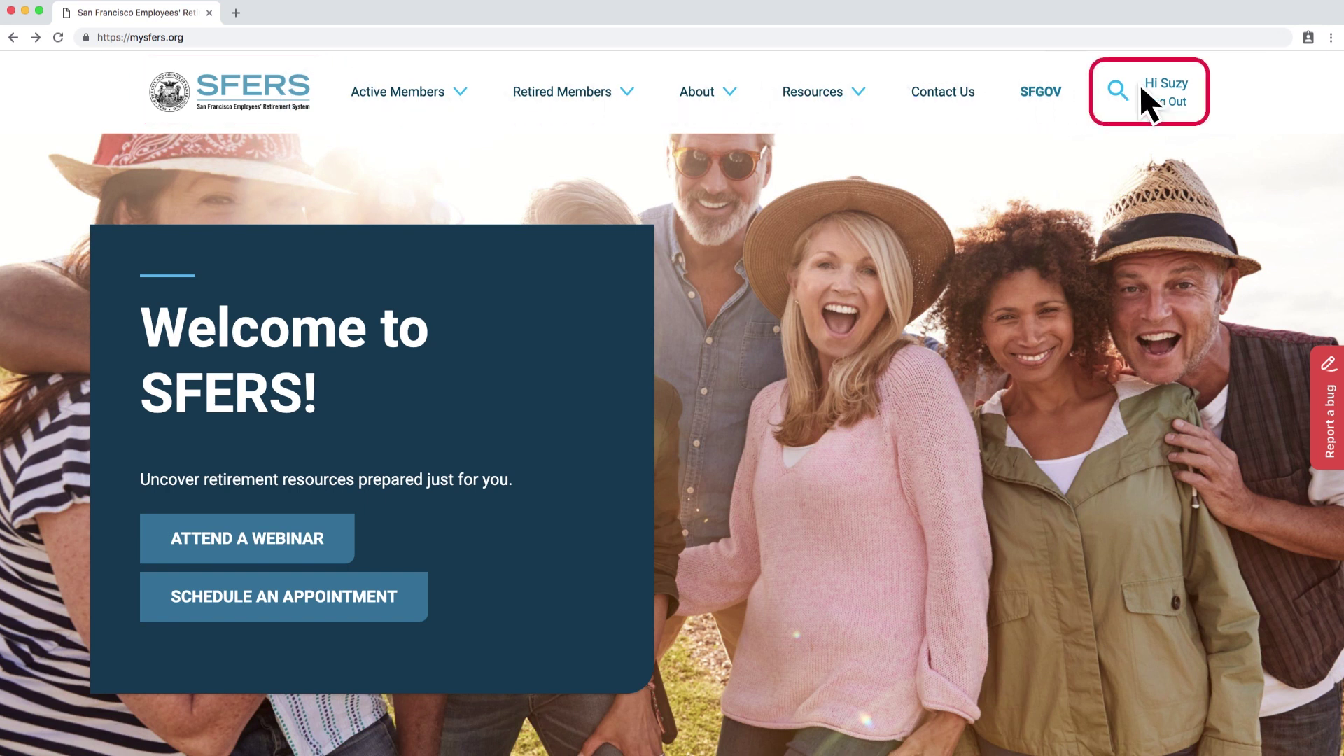
click(1184, 85)
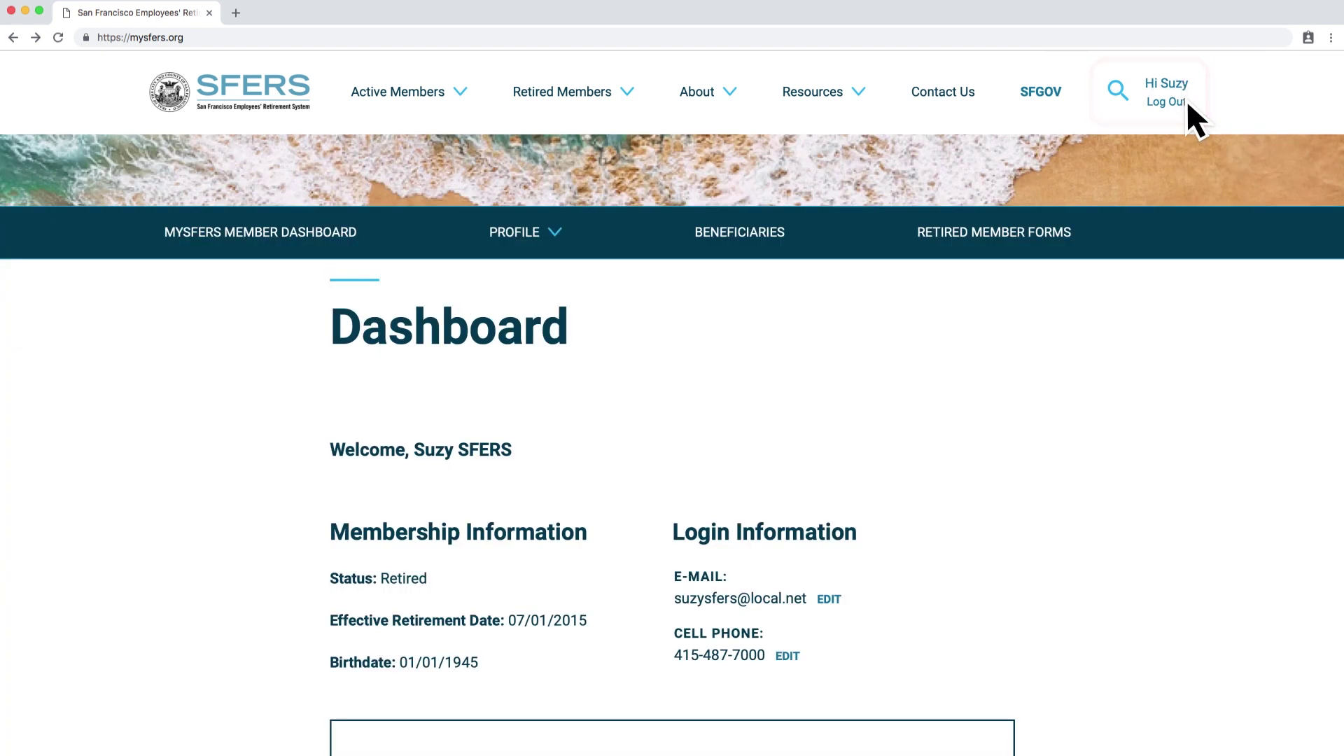
click(1186, 99)
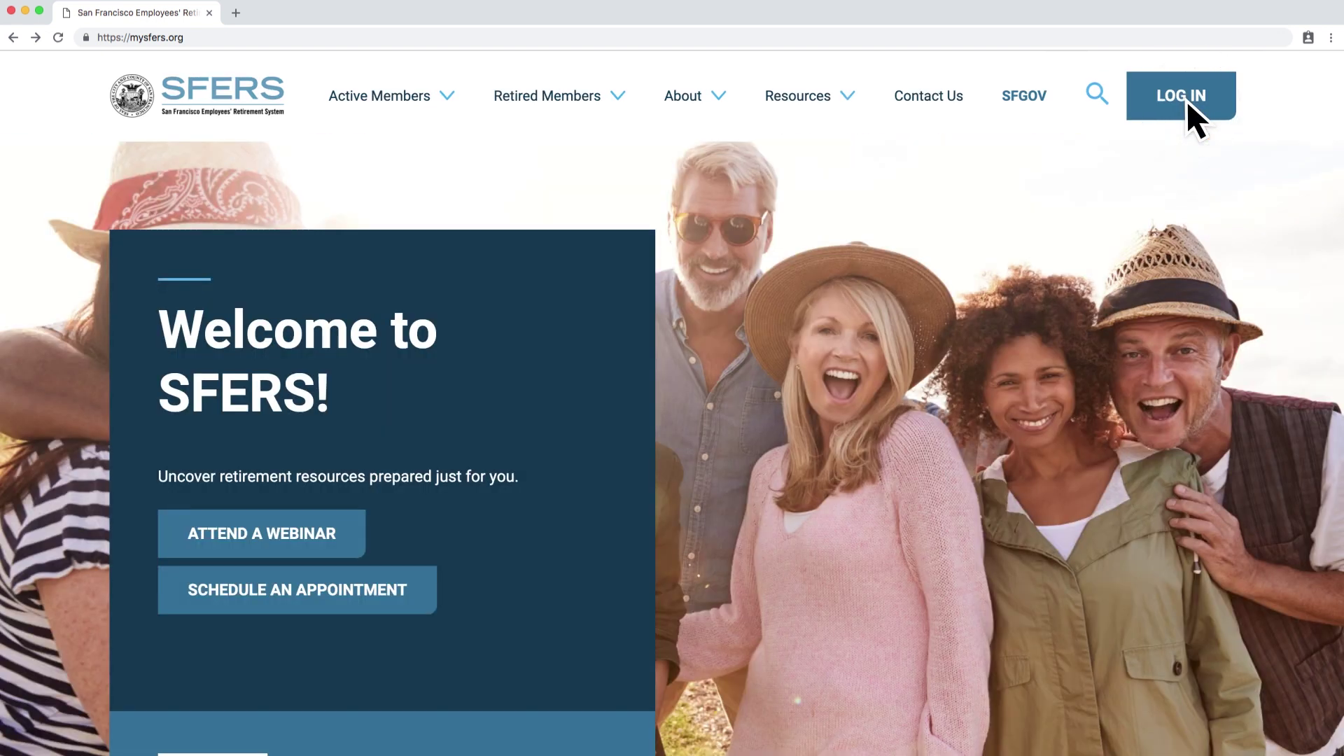